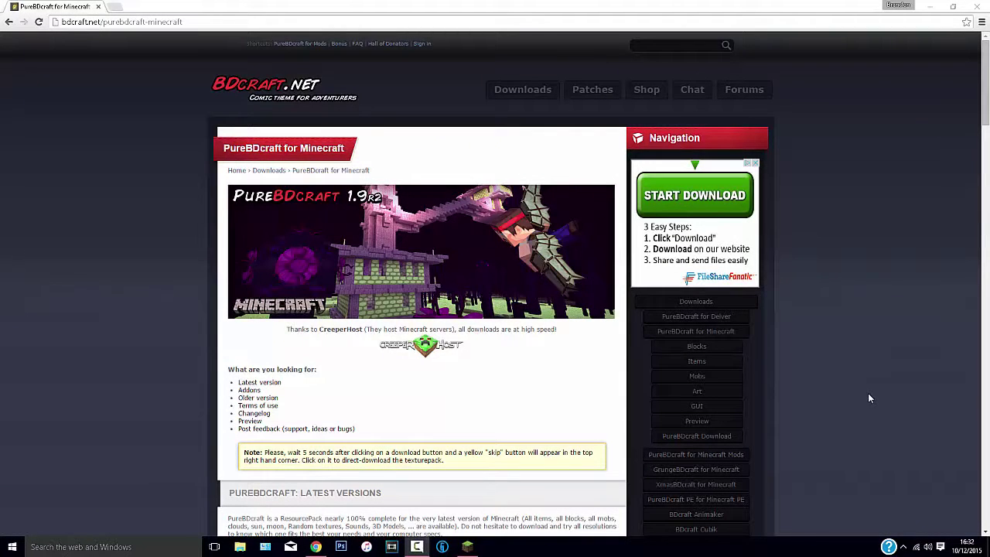
Scroll to the PureBDcraft Latest Versions list and bring up the Minecraft Launcher.
{"action": "scroll", "coordinate": [854, 405], "scroll_direction": "down", "scroll_amount": 5}
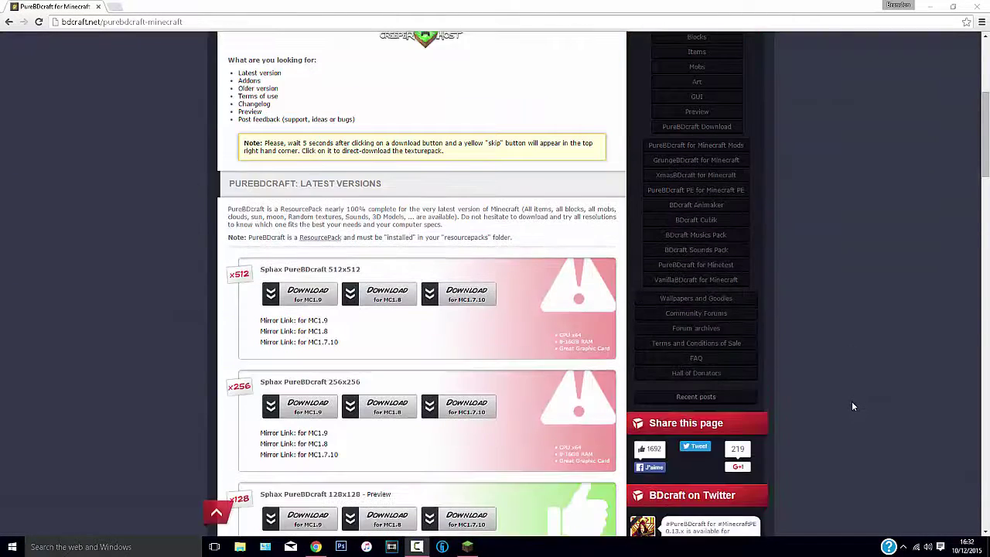
{"action": "scroll", "coordinate": [851, 405], "scroll_direction": "down", "scroll_amount": 1}
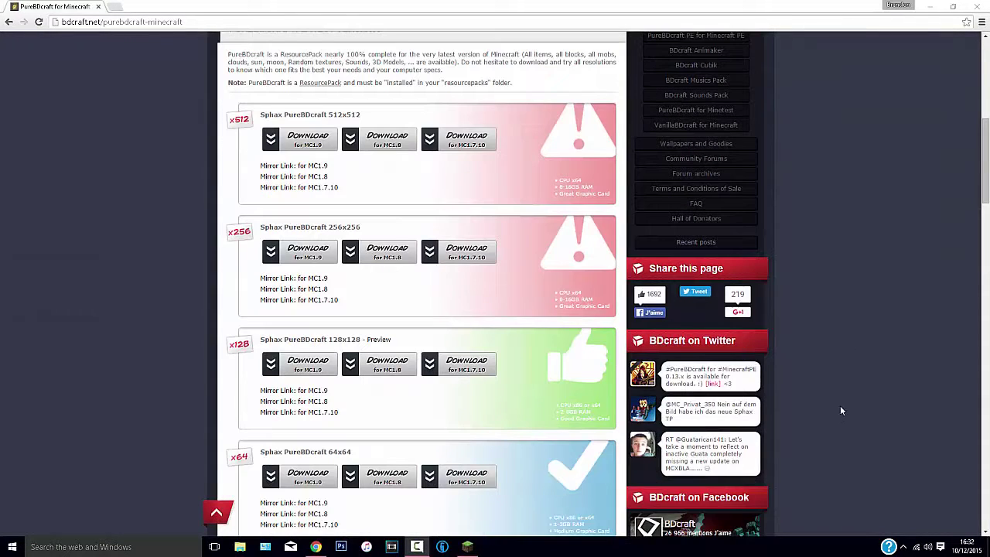
{"action": "left_click", "coordinate": [469, 546]}
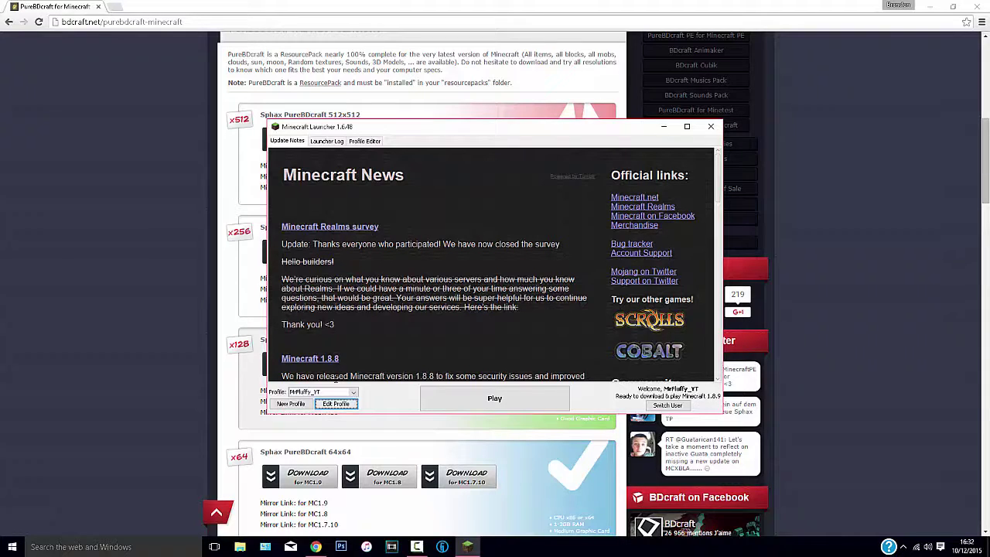
Set the launcher profile to release 1.8.9, save it, and return to the BDcraft page.
{"action": "left_click", "coordinate": [336, 403]}
{"action": "left_click", "coordinate": [422, 312]}
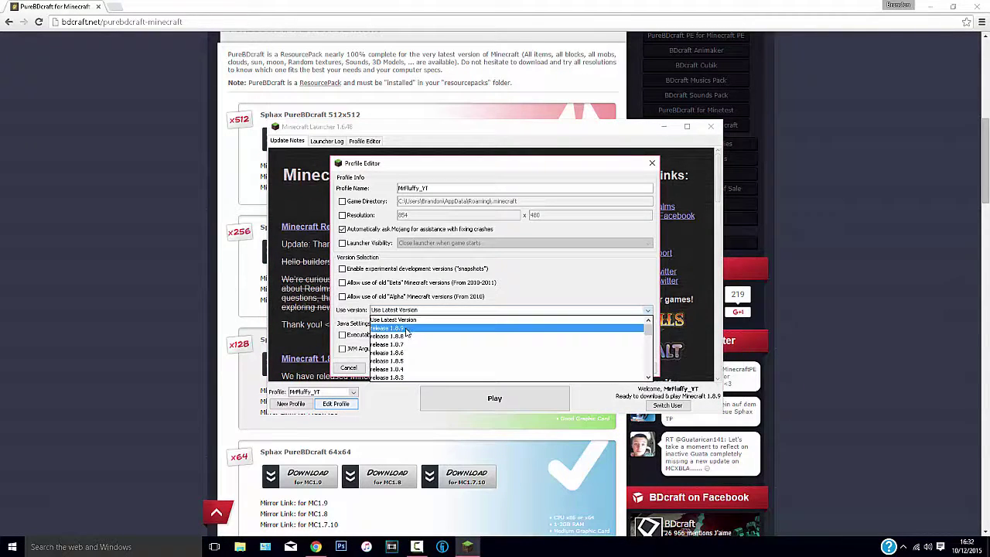
{"action": "left_click", "coordinate": [406, 329]}
{"action": "left_click", "coordinate": [634, 367]}
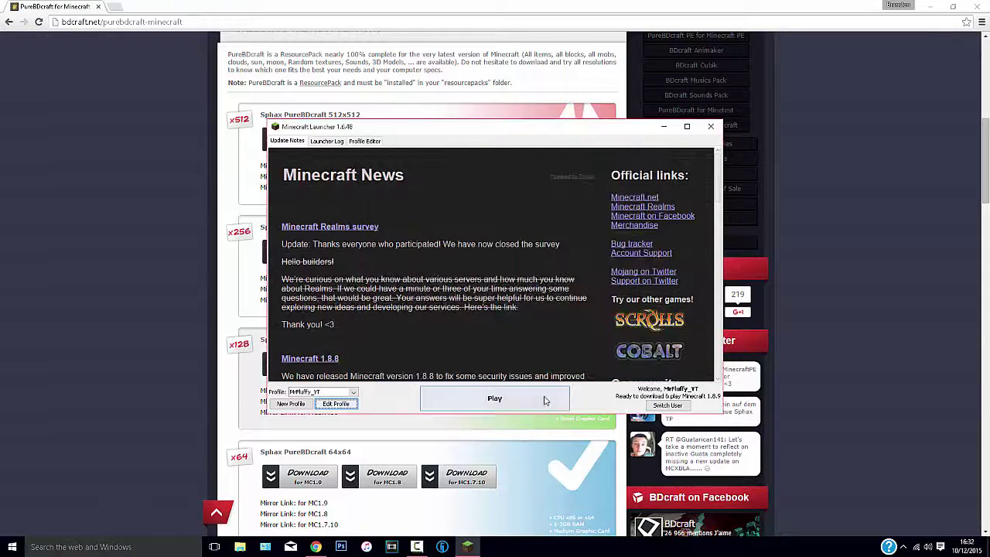
{"action": "left_click", "coordinate": [867, 365]}
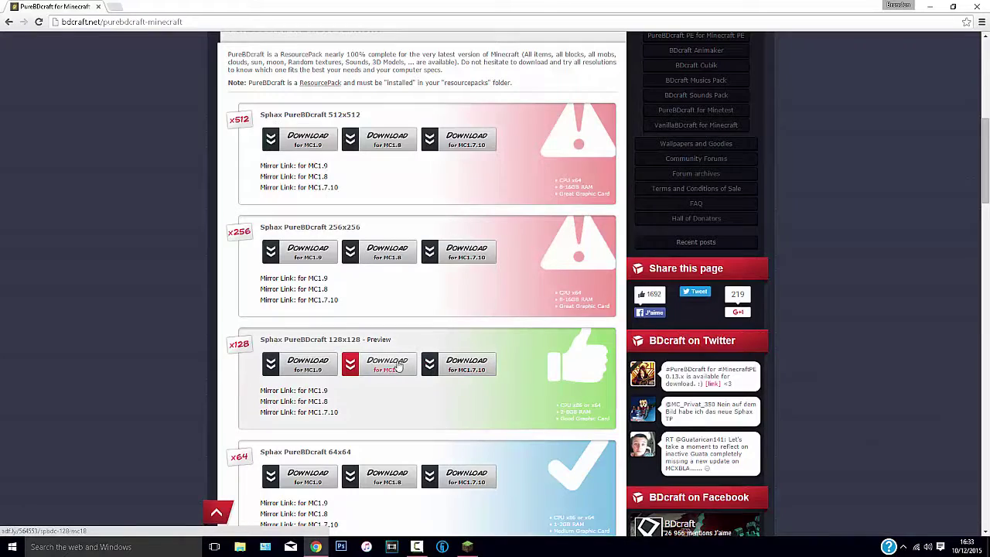
Download the 128x128 MC1.8 PureBDcraft pack through a new tab past the ad, then close that tab.
{"action": "scroll", "coordinate": [394, 366], "scroll_direction": "up", "scroll_amount": 6}
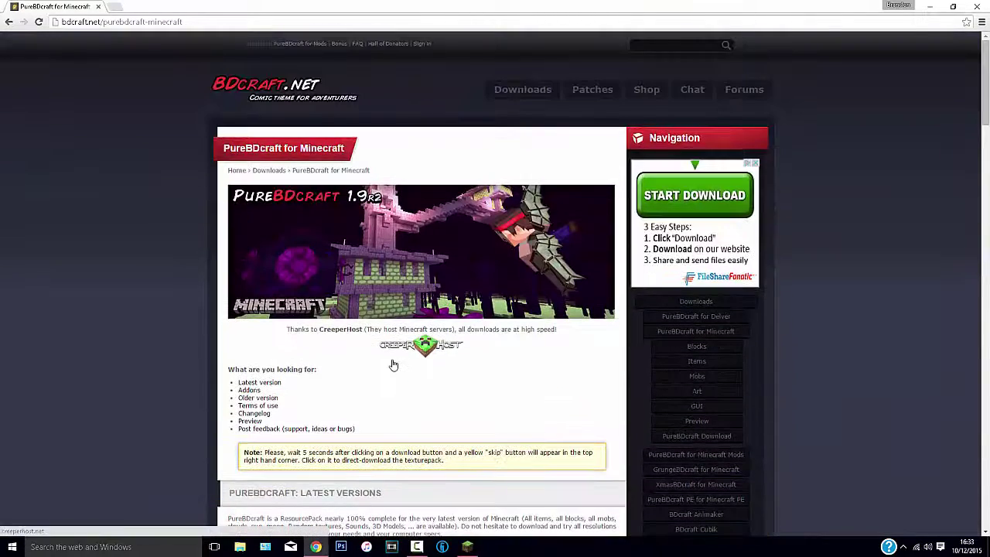
{"action": "scroll", "coordinate": [393, 365], "scroll_direction": "down", "scroll_amount": 5}
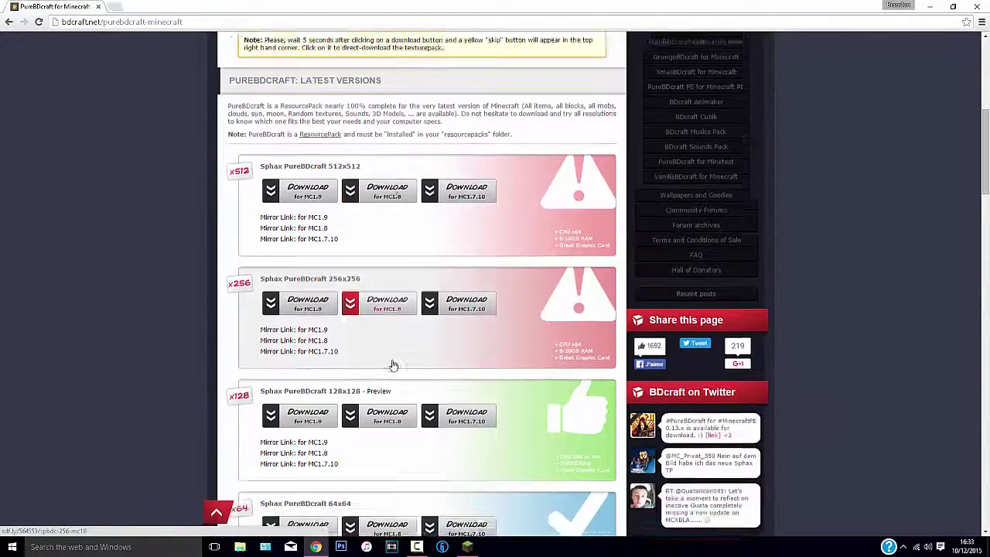
{"action": "scroll", "coordinate": [393, 365], "scroll_direction": "down", "scroll_amount": 1}
{"action": "right_click", "coordinate": [391, 369]}
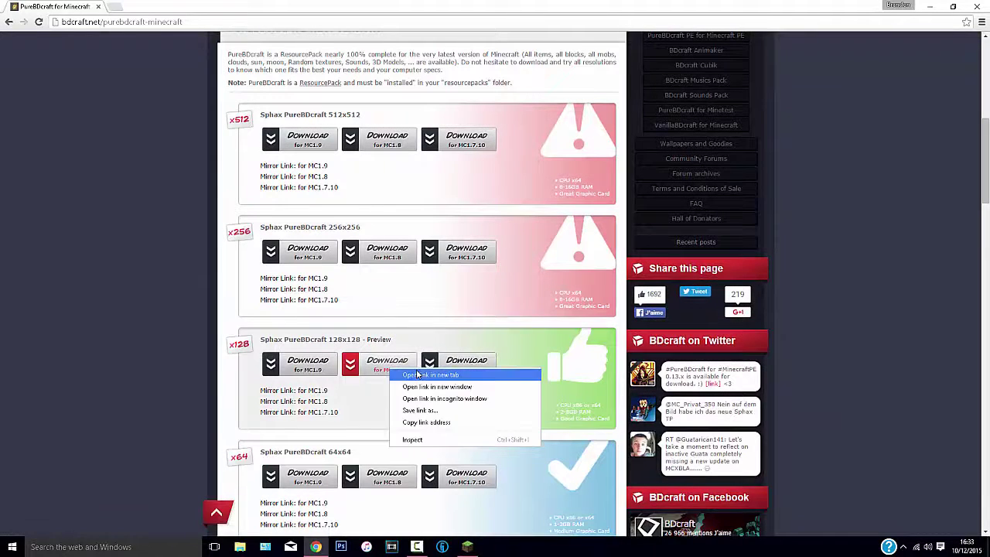
{"action": "left_click", "coordinate": [418, 375]}
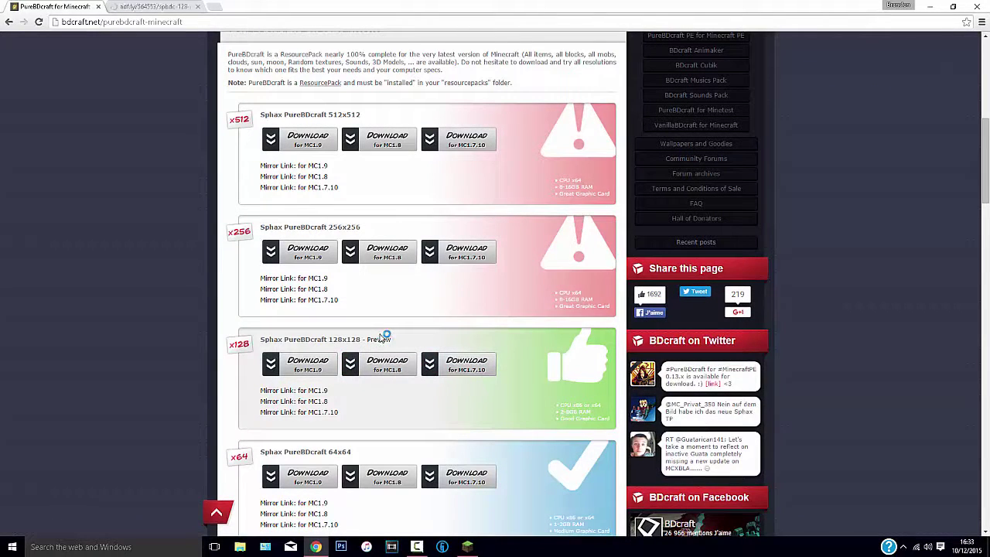
{"action": "left_click", "coordinate": [148, 9]}
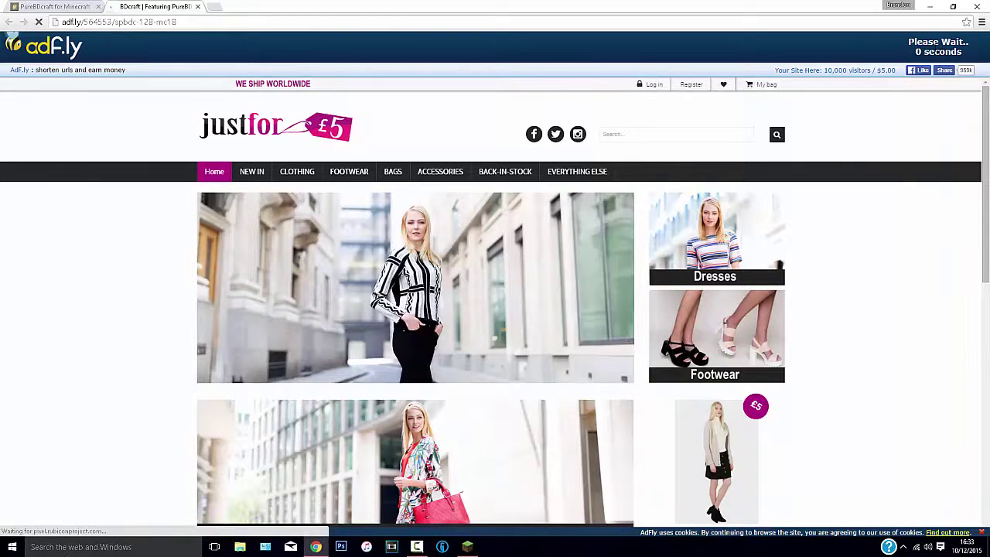
{"action": "left_click", "coordinate": [936, 50]}
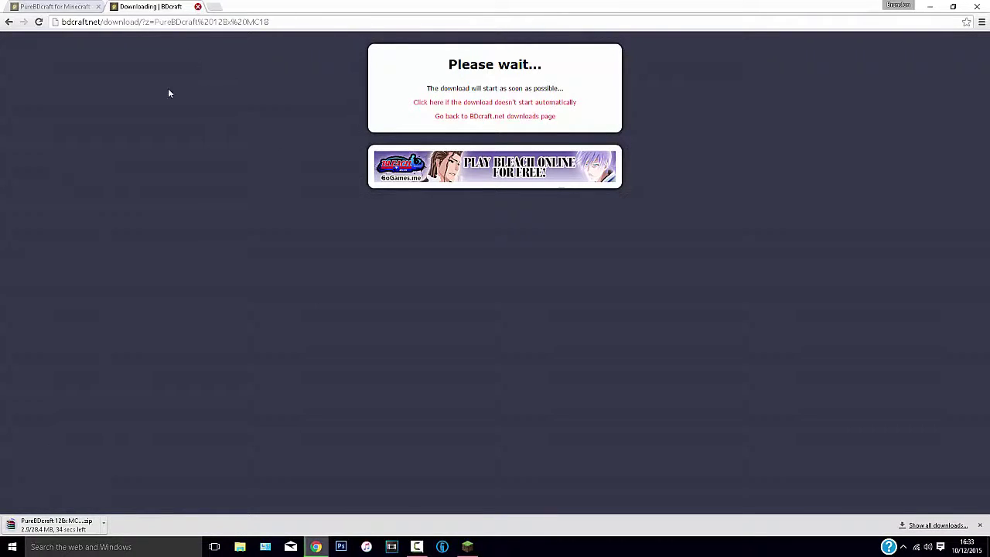
{"action": "key", "text": "ctrl+w"}
Browse the Addons and Older Versions sections while the pack download finishes.
{"action": "scroll", "coordinate": [170, 398], "scroll_direction": "down", "scroll_amount": 10}
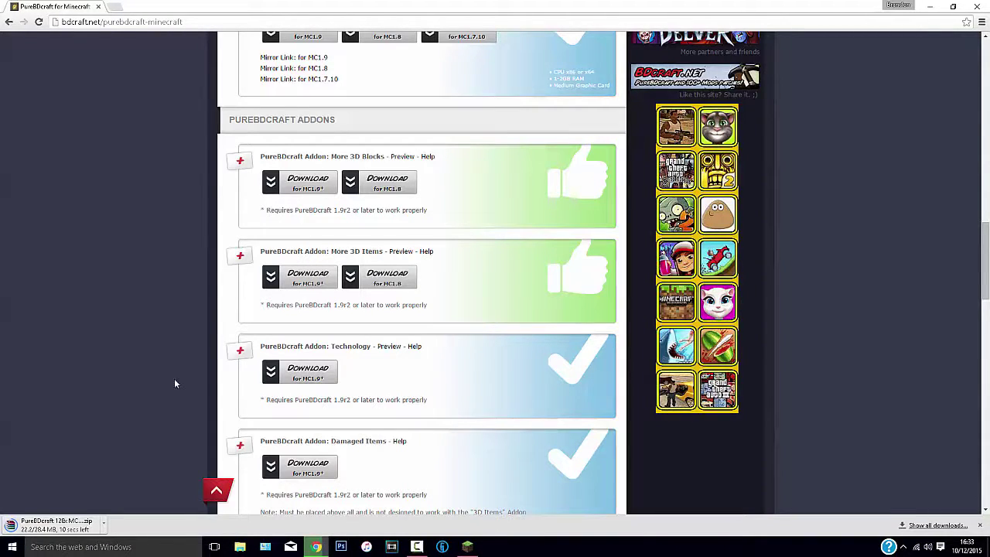
{"action": "scroll", "coordinate": [174, 378], "scroll_direction": "down", "scroll_amount": 2}
{"action": "scroll", "coordinate": [170, 365], "scroll_direction": "up", "scroll_amount": 4}
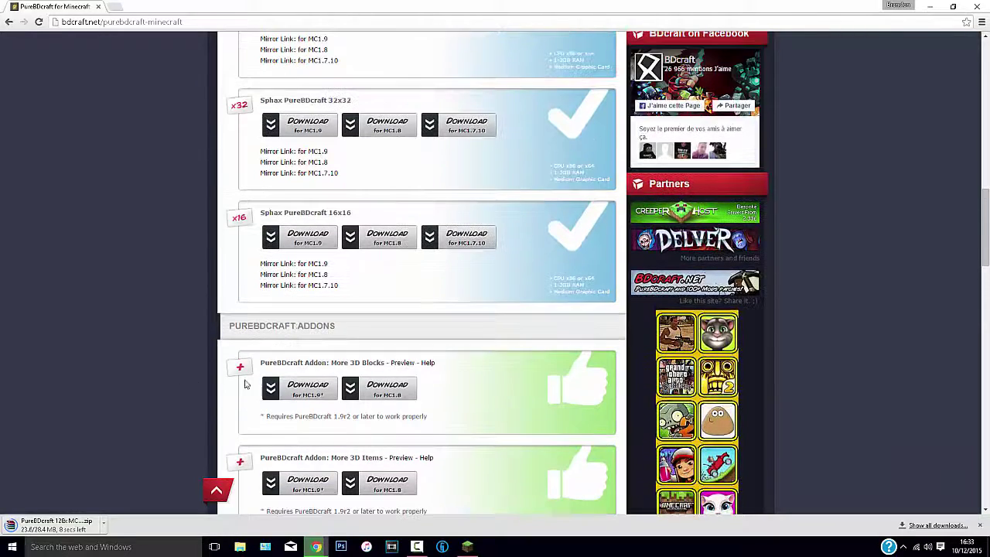
{"action": "scroll", "coordinate": [458, 431], "scroll_direction": "up", "scroll_amount": 3}
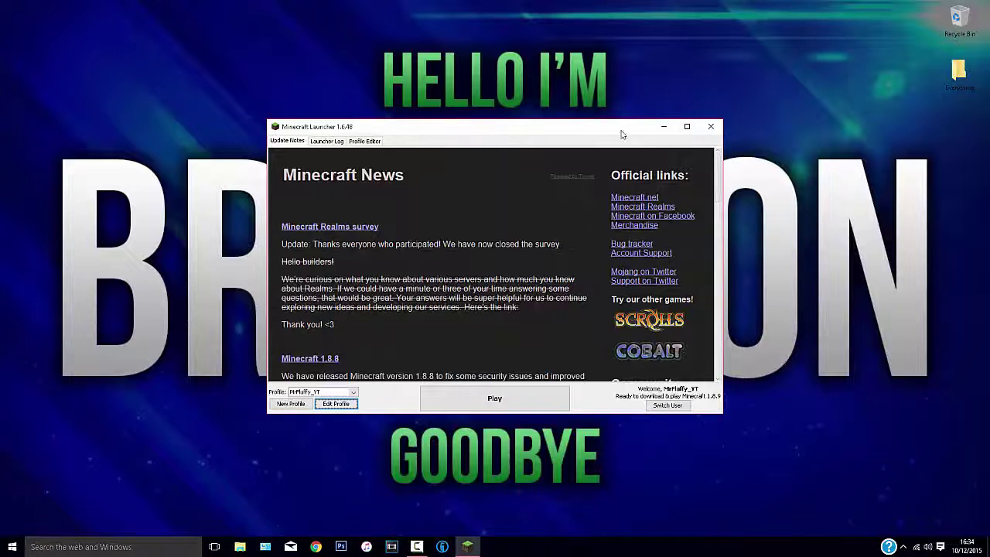
Move the PureBDcraft 128x MC1.8 zip from Downloads to the desktop's lower left.
{"action": "left_click", "coordinate": [663, 126]}
{"action": "left_click_drag", "start_coordinate": [104, 92], "coordinate": [892, 399]}
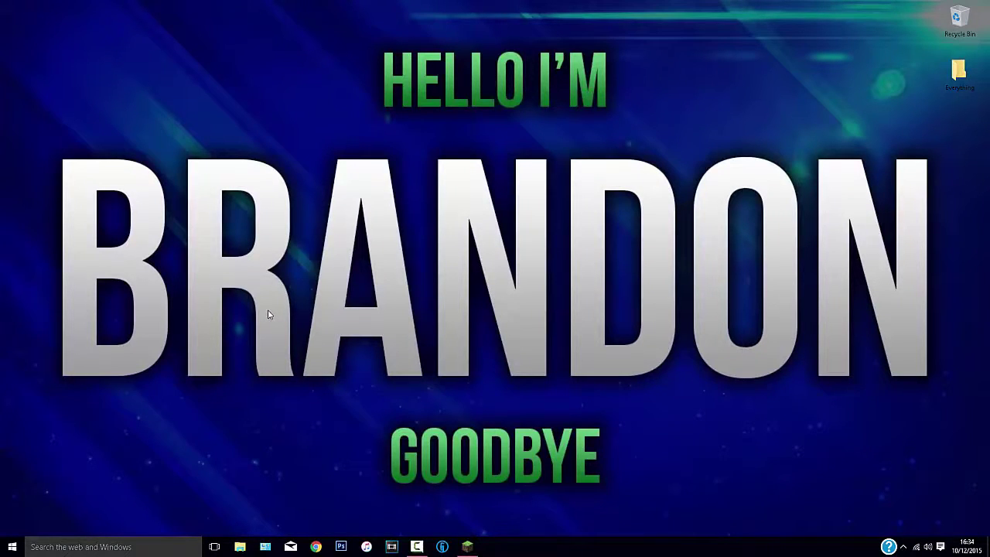
{"action": "key", "text": "super+r"}
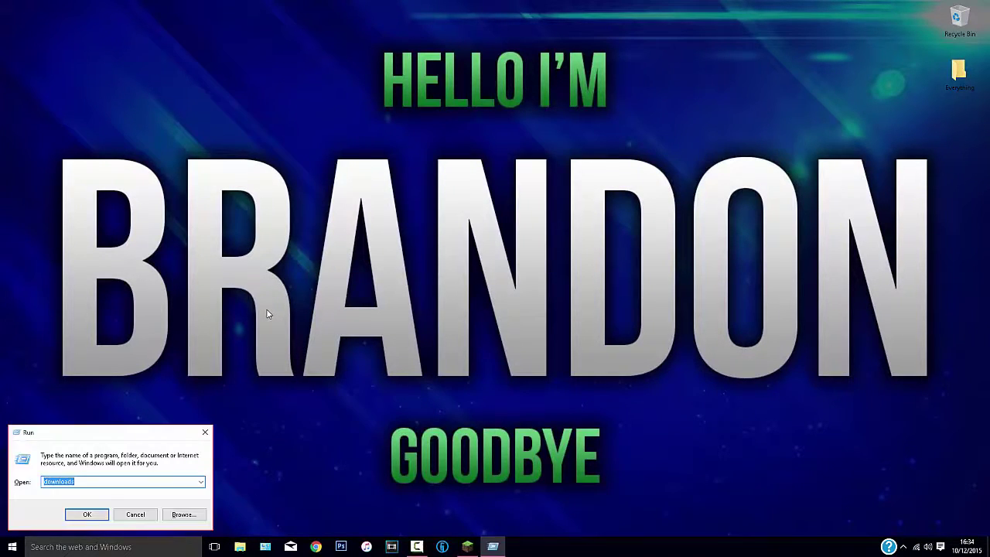
{"action": "key", "text": "Return"}
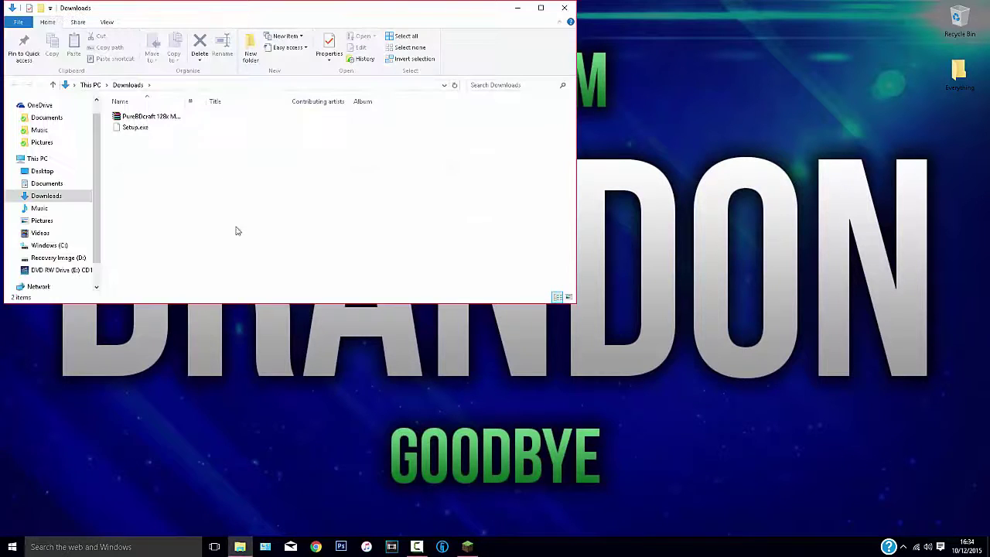
{"action": "left_click_drag", "start_coordinate": [178, 116], "coordinate": [418, 344]}
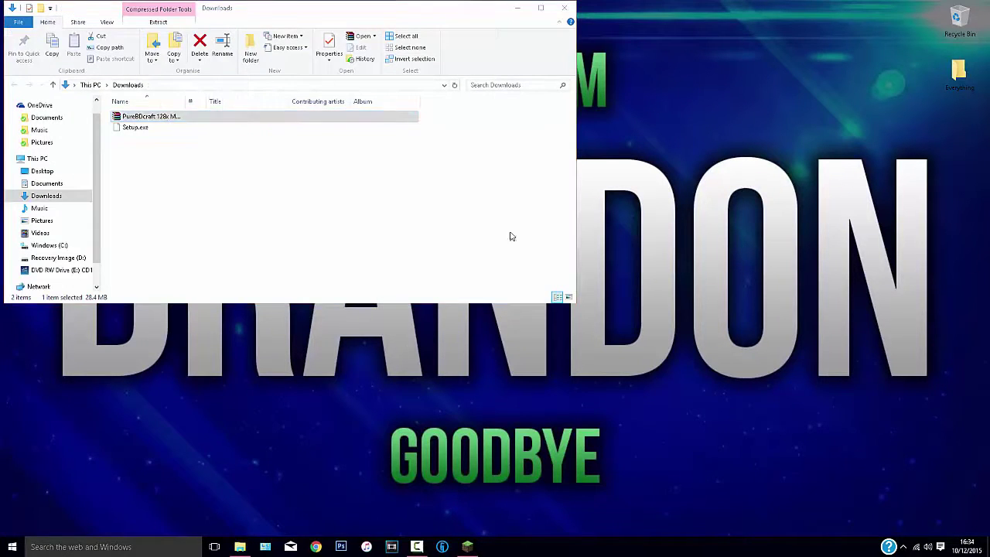
{"action": "left_click", "coordinate": [565, 8]}
{"action": "left_click_drag", "start_coordinate": [410, 286], "coordinate": [336, 426]}
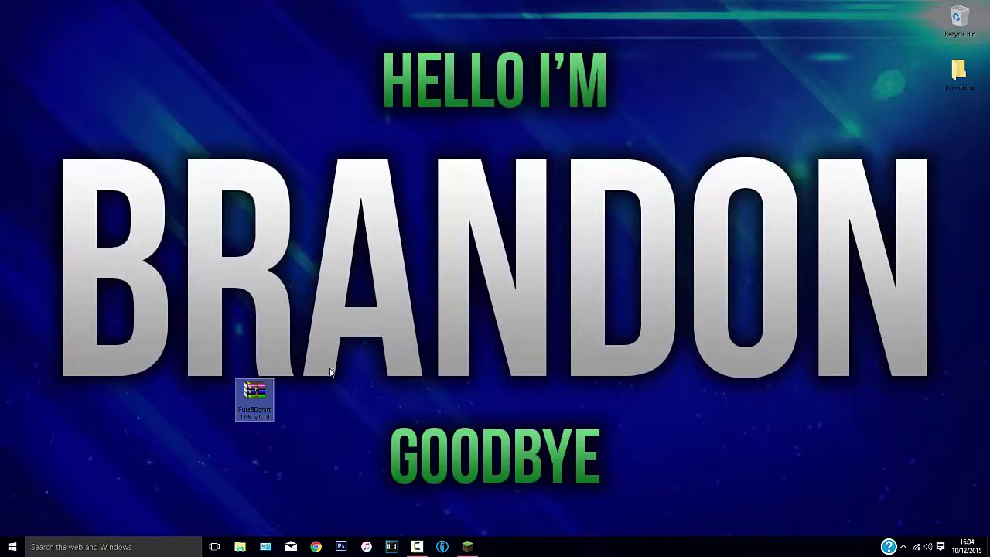
{"action": "key", "text": "super+r"}
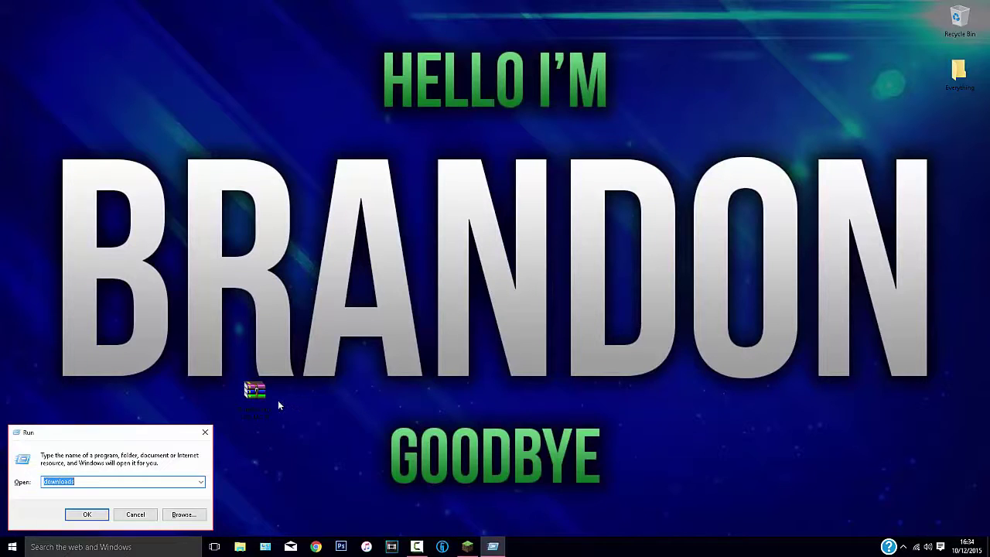
Open the .minecraft folder via %appdata% in AppData\Roaming.
{"action": "type", "text": "%app"}
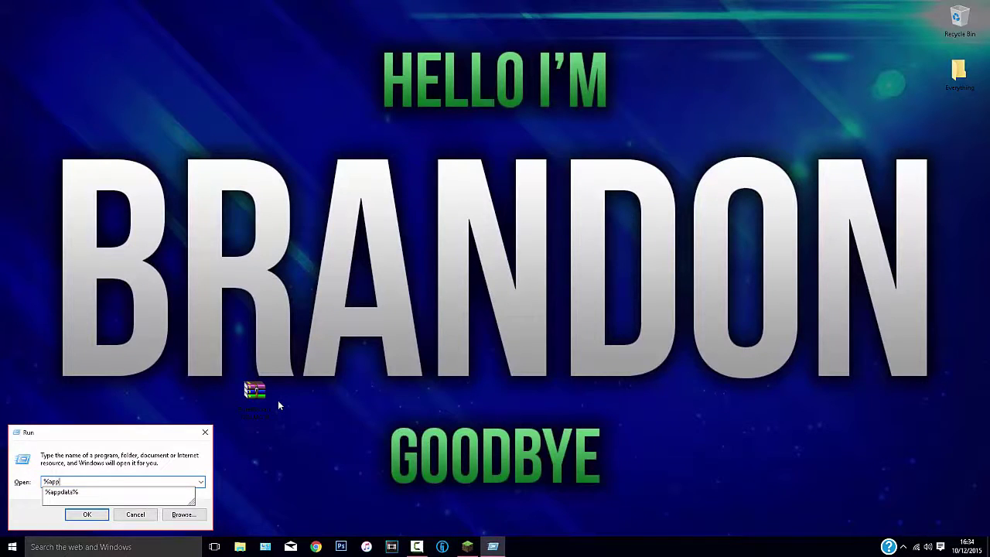
{"action": "type", "text": "data%"}
{"action": "key", "text": "Return"}
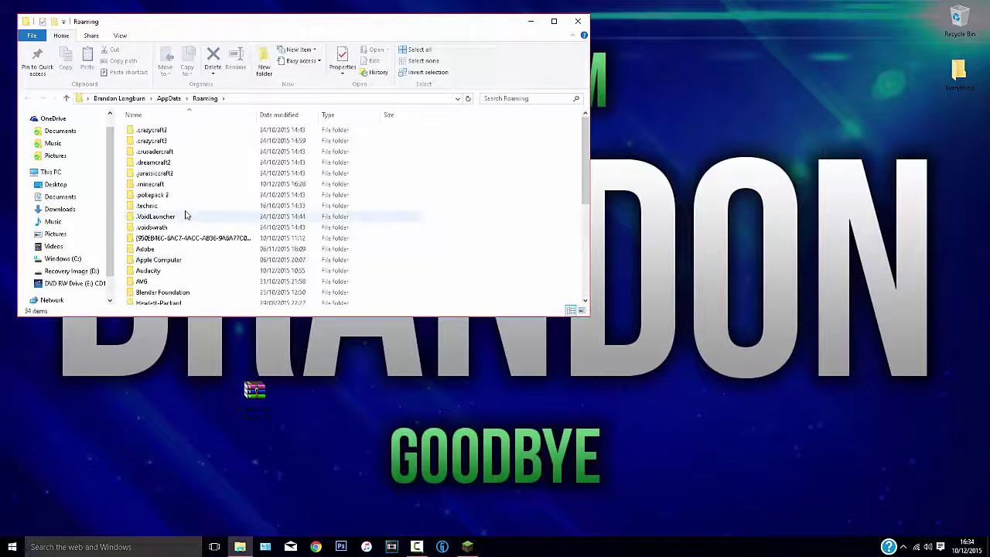
{"action": "double_click", "coordinate": [166, 186]}
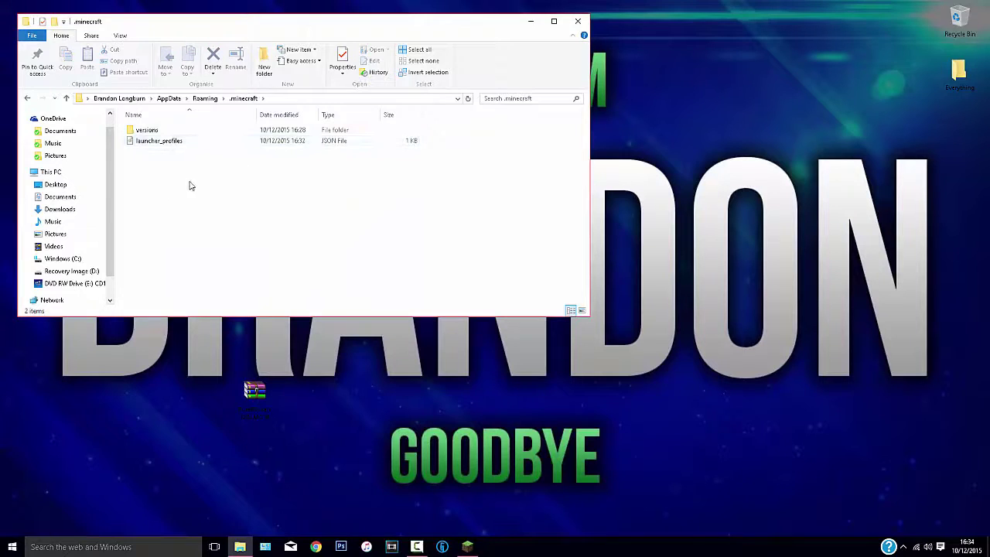
{"action": "left_click", "coordinate": [467, 547]}
Press Play to download and launch Minecraft 1.8.9, tucking away the .minecraft folder window.
{"action": "left_click", "coordinate": [493, 400]}
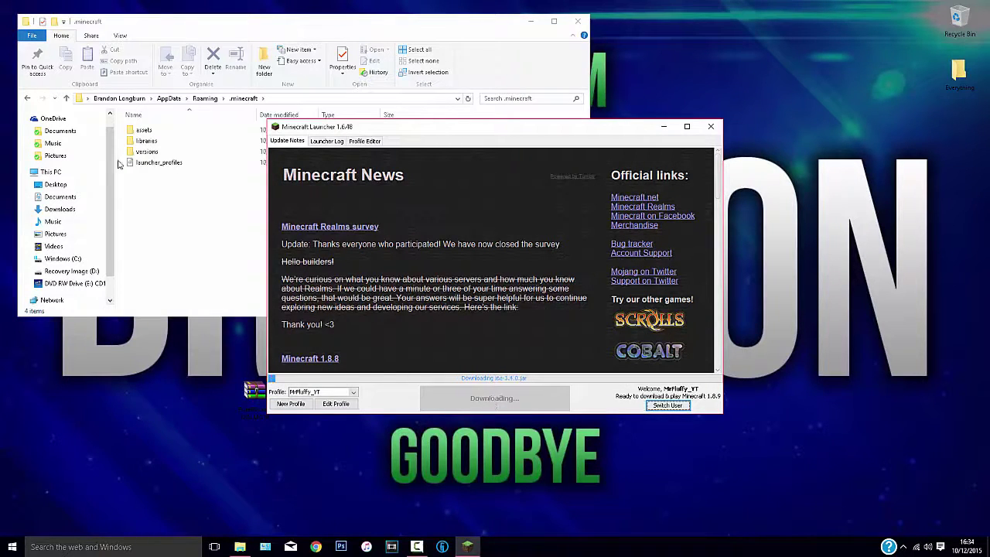
{"action": "left_click", "coordinate": [163, 212]}
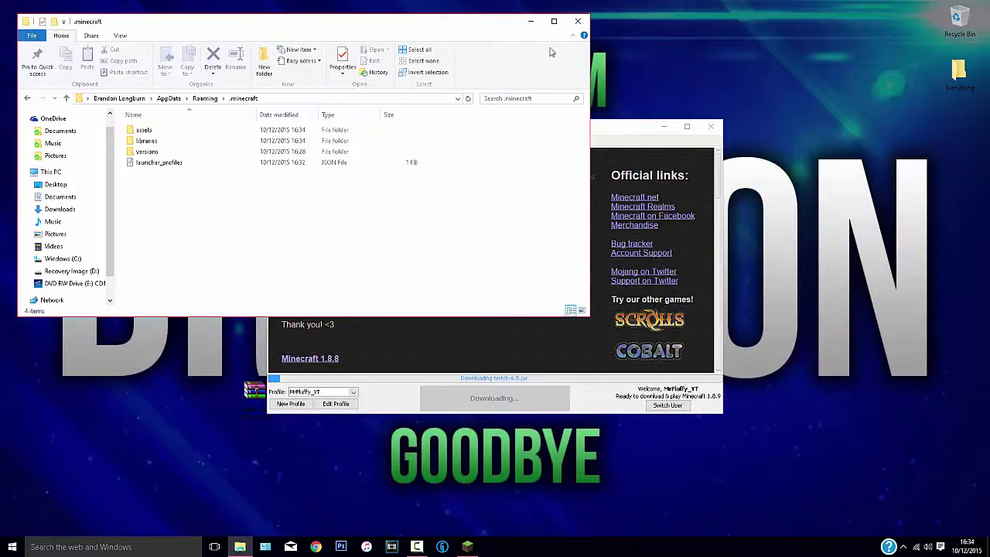
{"action": "left_click", "coordinate": [531, 21]}
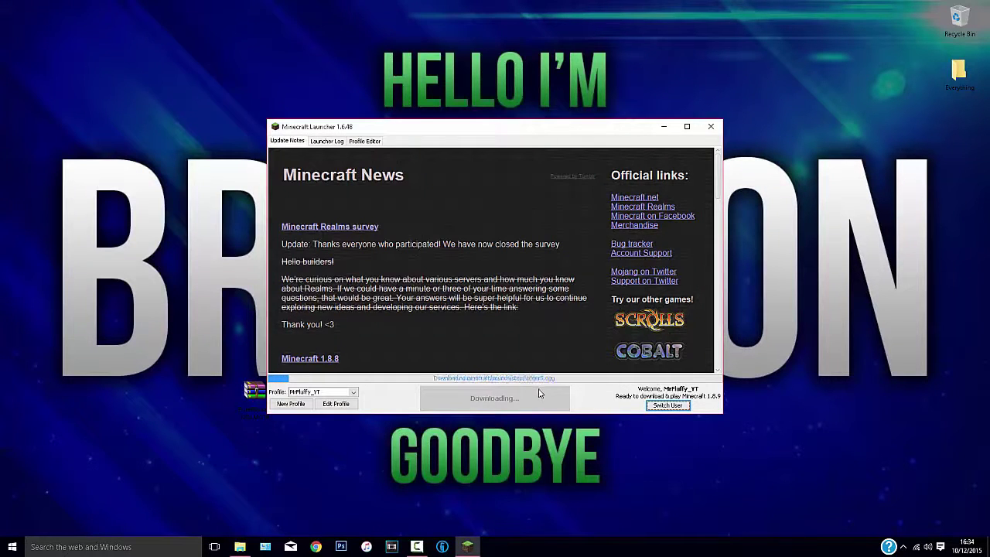
{"action": "left_click_drag", "start_coordinate": [255, 391], "coordinate": [218, 261]}
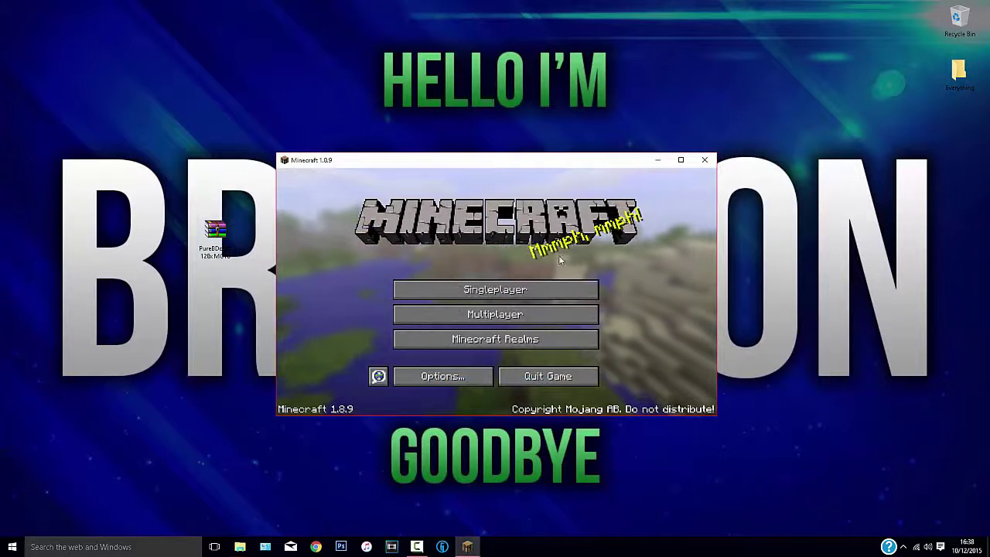
In Music & Sounds, set Master Volume to 3% and other sound sliders to 3–20%.
{"action": "left_click", "coordinate": [455, 378]}
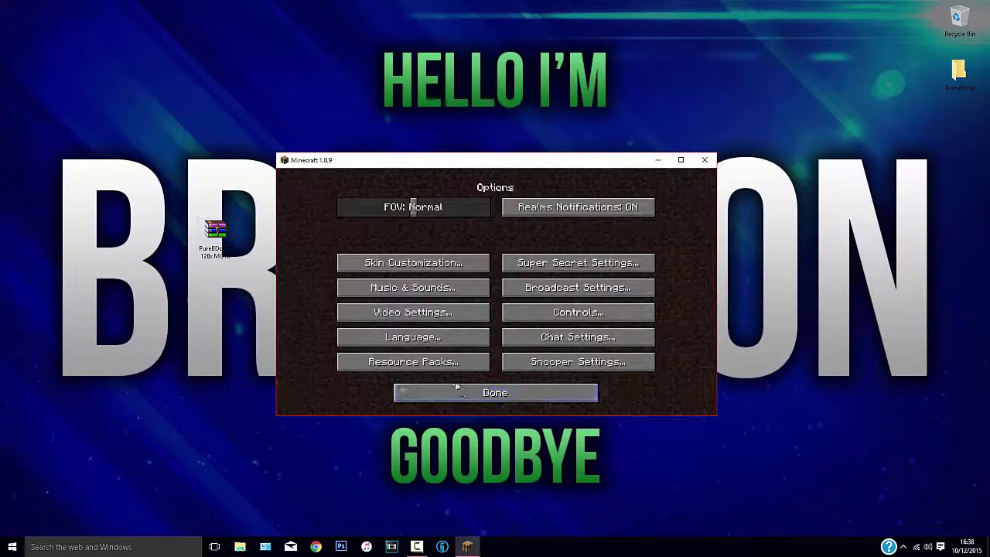
{"action": "left_click", "coordinate": [414, 287]}
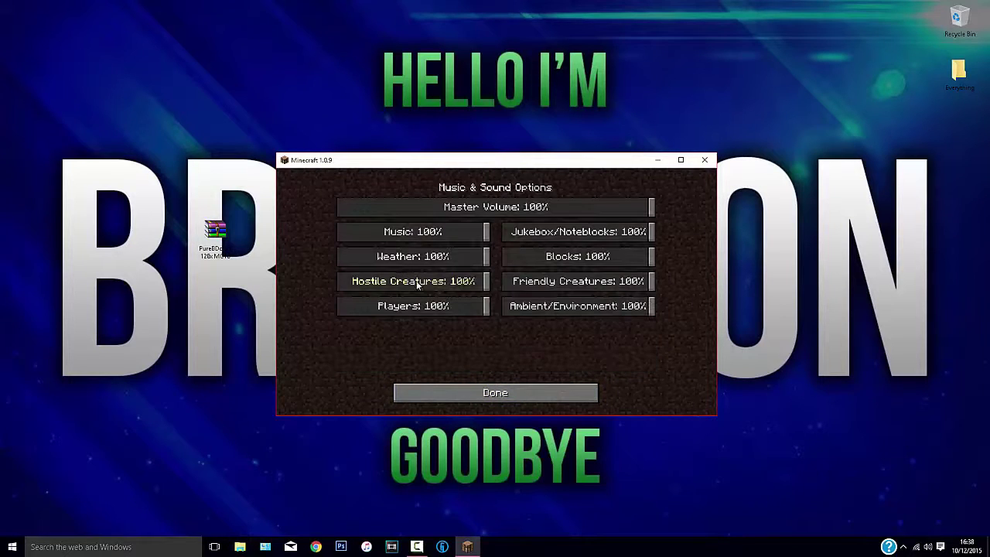
{"action": "left_click", "coordinate": [349, 207]}
{"action": "left_click", "coordinate": [347, 231]}
{"action": "left_click", "coordinate": [347, 260]}
{"action": "left_click", "coordinate": [346, 282]}
{"action": "left_click", "coordinate": [347, 308]}
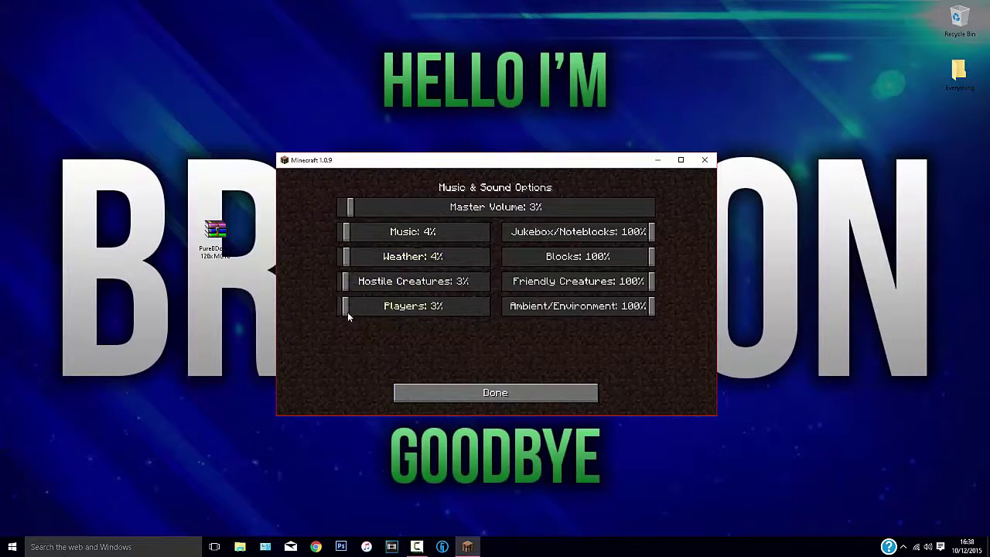
{"action": "left_click", "coordinate": [507, 231]}
{"action": "left_click", "coordinate": [508, 256]}
{"action": "left_click", "coordinate": [508, 280]}
{"action": "left_click", "coordinate": [508, 305]}
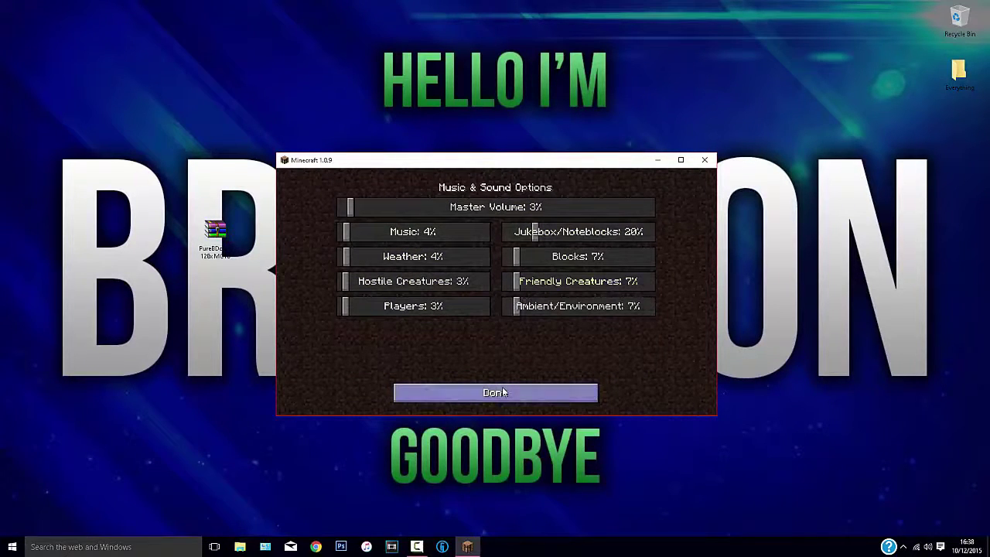
{"action": "left_click", "coordinate": [505, 391]}
Copy the PureBDcraft zip from the desktop into Minecraft's resourcepacks folder.
{"action": "left_click", "coordinate": [464, 366]}
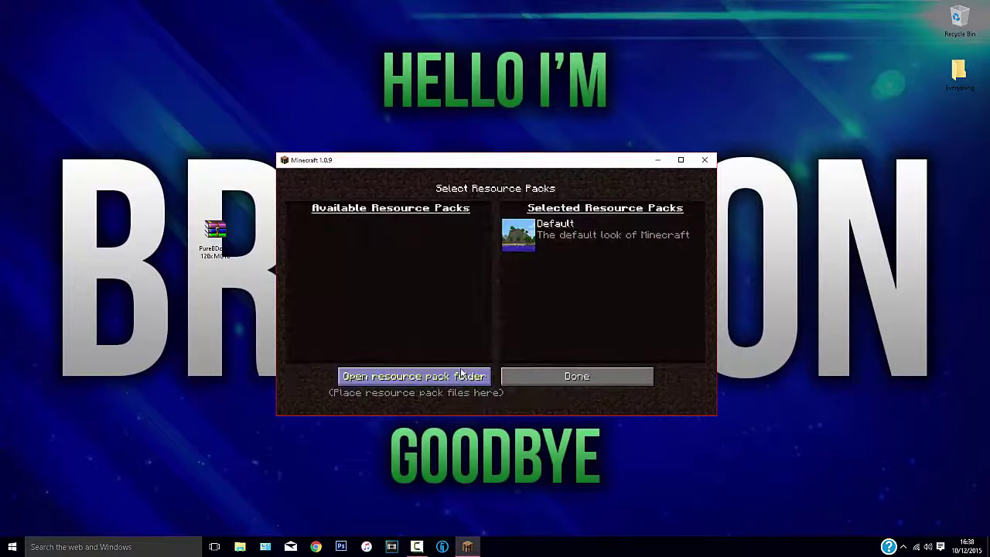
{"action": "left_click", "coordinate": [449, 378]}
{"action": "left_click_drag", "start_coordinate": [272, 40], "coordinate": [586, 76]}
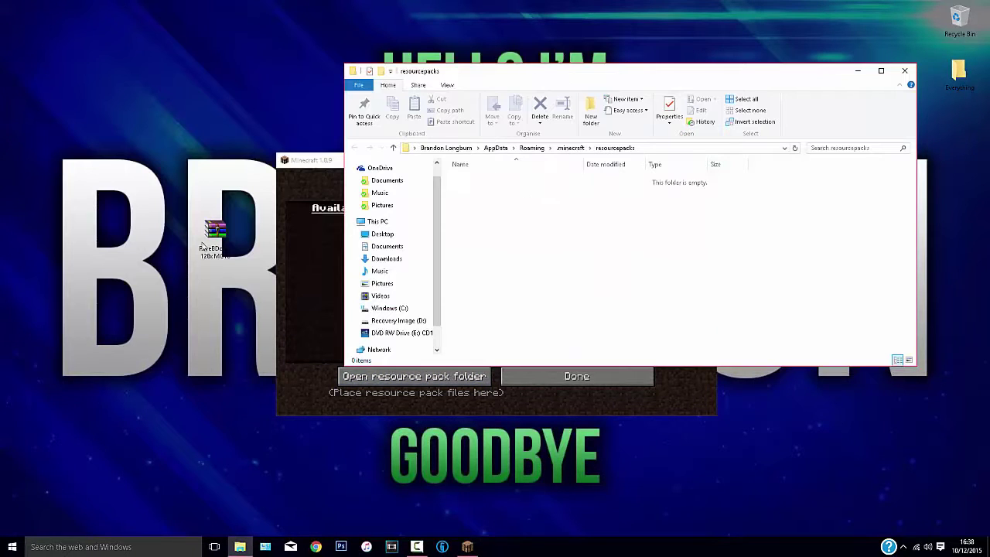
{"action": "left_click", "coordinate": [214, 232]}
{"action": "left_click_drag", "start_coordinate": [214, 232], "coordinate": [500, 237]}
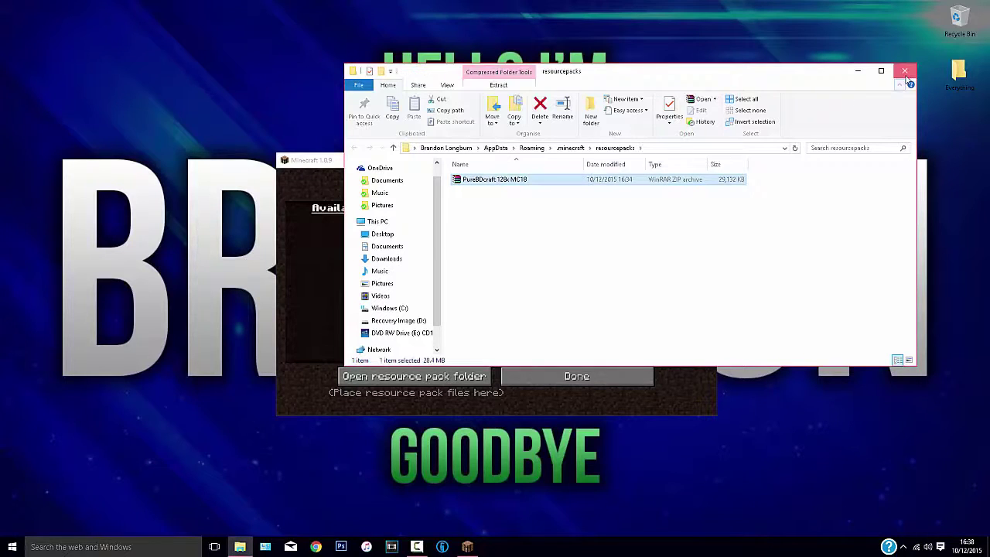
{"action": "left_click", "coordinate": [905, 70]}
Reopen Resource Packs and activate the PureBDcraft 128x pack.
{"action": "left_click", "coordinate": [512, 377]}
{"action": "left_click", "coordinate": [468, 393]}
{"action": "left_click", "coordinate": [456, 376]}
{"action": "left_click", "coordinate": [454, 361]}
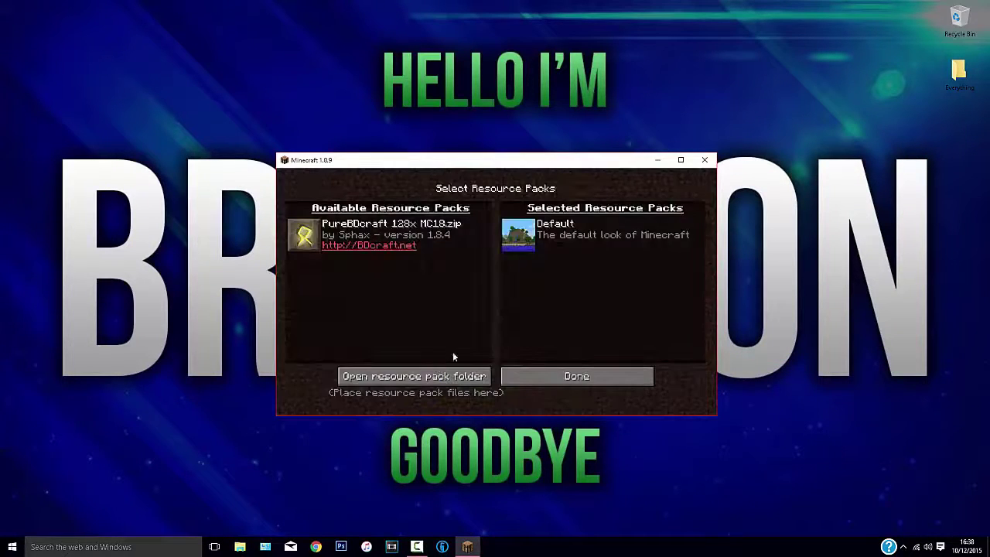
{"action": "left_click", "coordinate": [303, 235]}
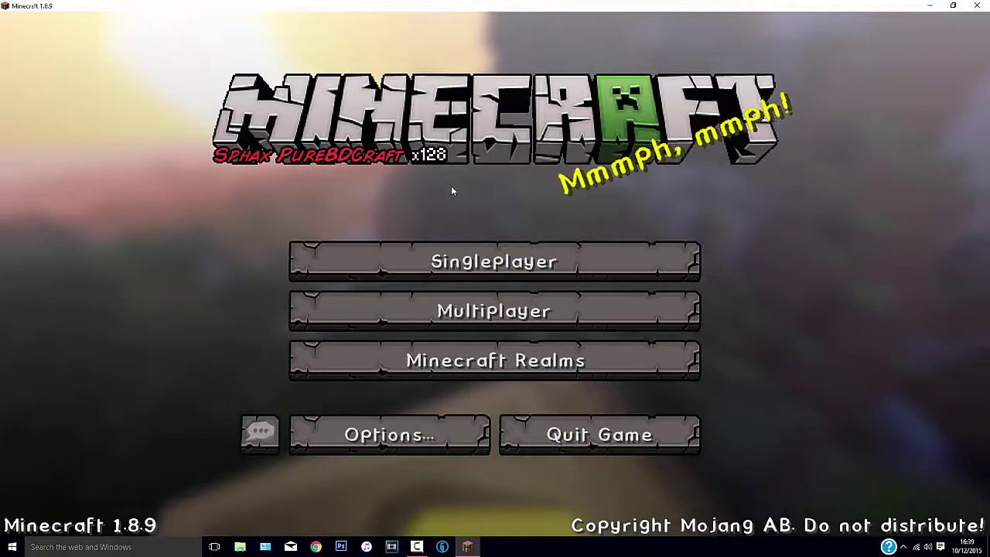
Add a multiplayer server entry with the mistaken address mc.hypixel.
{"action": "left_click", "coordinate": [506, 302]}
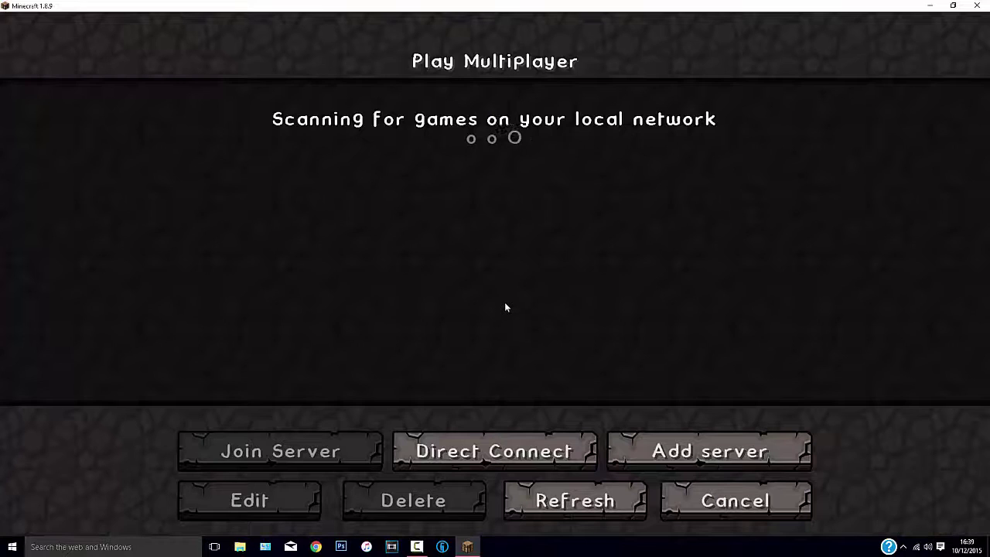
{"action": "left_click", "coordinate": [654, 443]}
{"action": "left_click", "coordinate": [453, 252]}
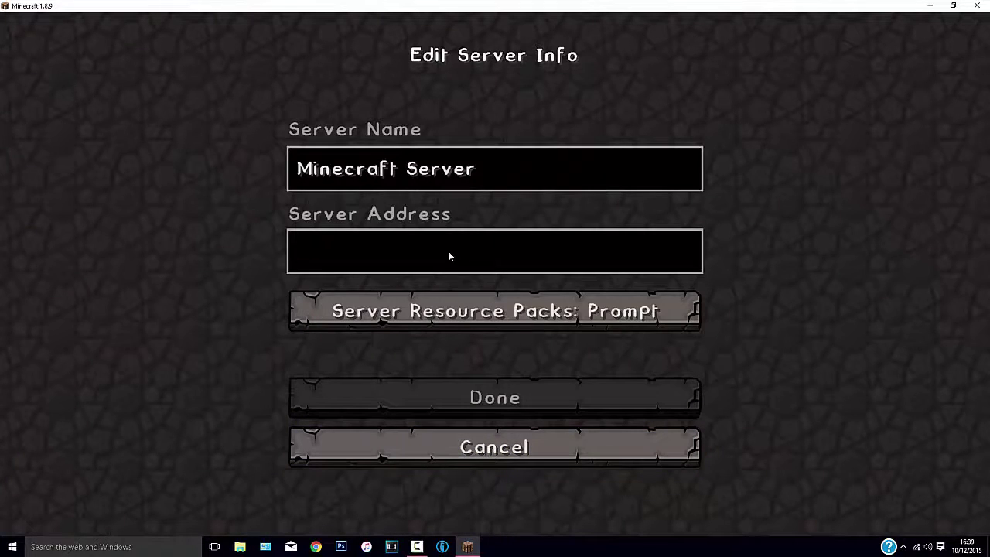
{"action": "type", "text": "mc.hy"}
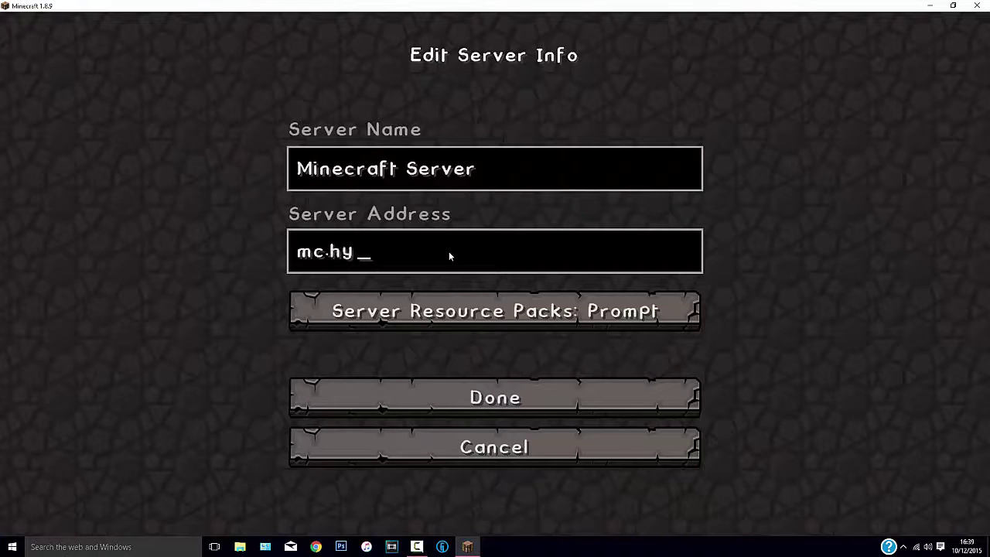
{"action": "type", "text": "p[iuxe"}
{"action": "key", "text": "BackSpace"}
{"action": "key", "text": "BackSpace"}
{"action": "key", "text": "BackSpace"}
{"action": "key", "text": "BackSpace"}
{"action": "key", "text": "BackSpace"}
{"action": "type", "text": "ixel.com"}
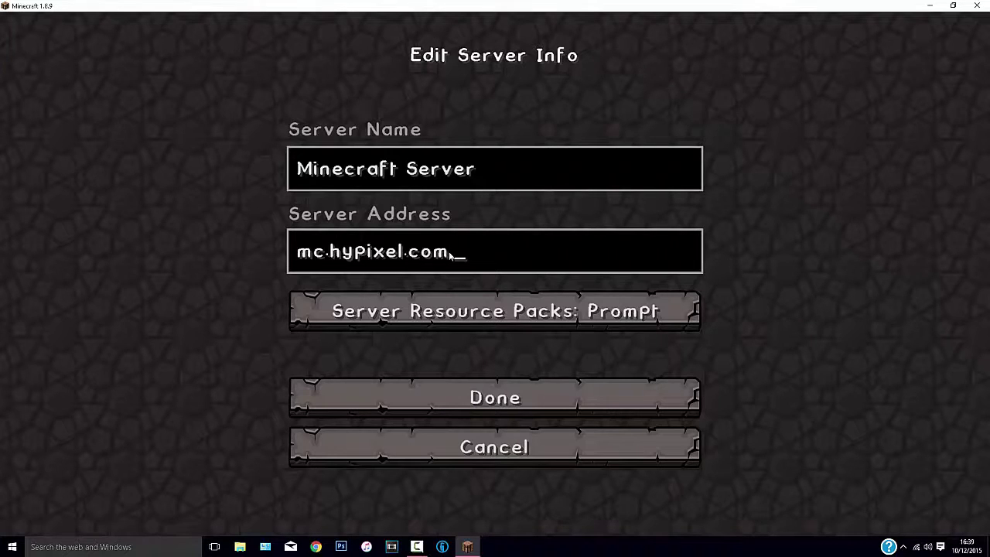
{"action": "key", "text": "Return"}
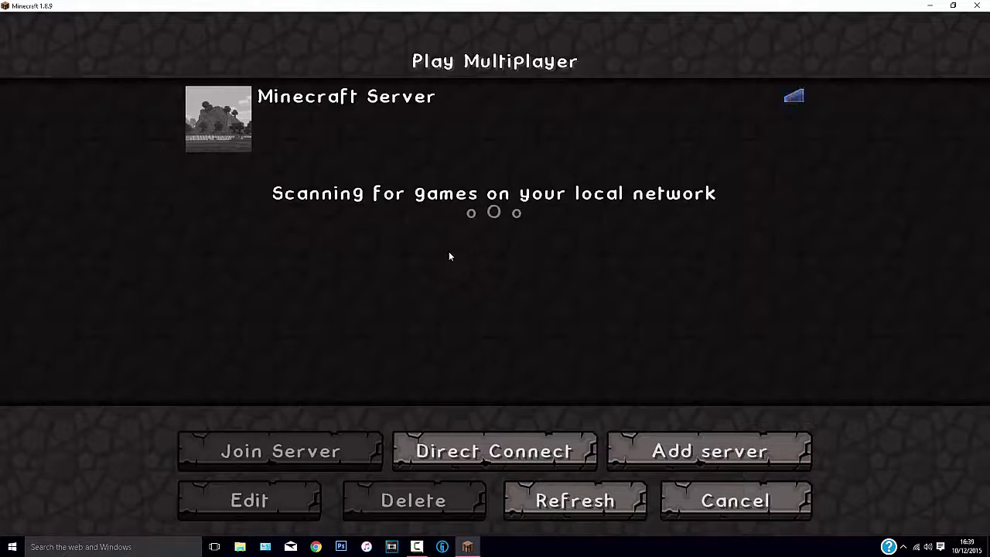
Delete the mistaken entry and add a server with address hub.vikkcraft.com.
{"action": "left_click", "coordinate": [354, 114]}
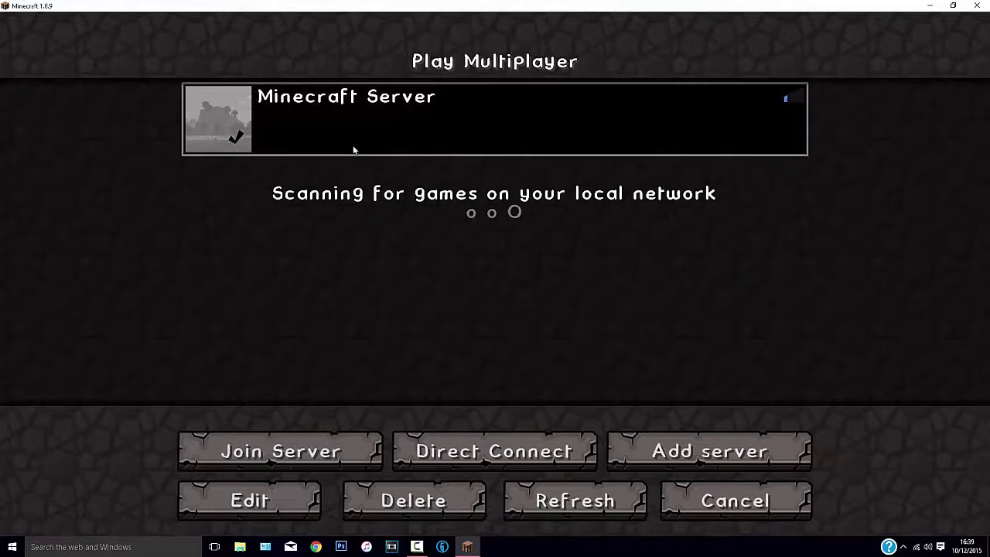
{"action": "left_click", "coordinate": [410, 498]}
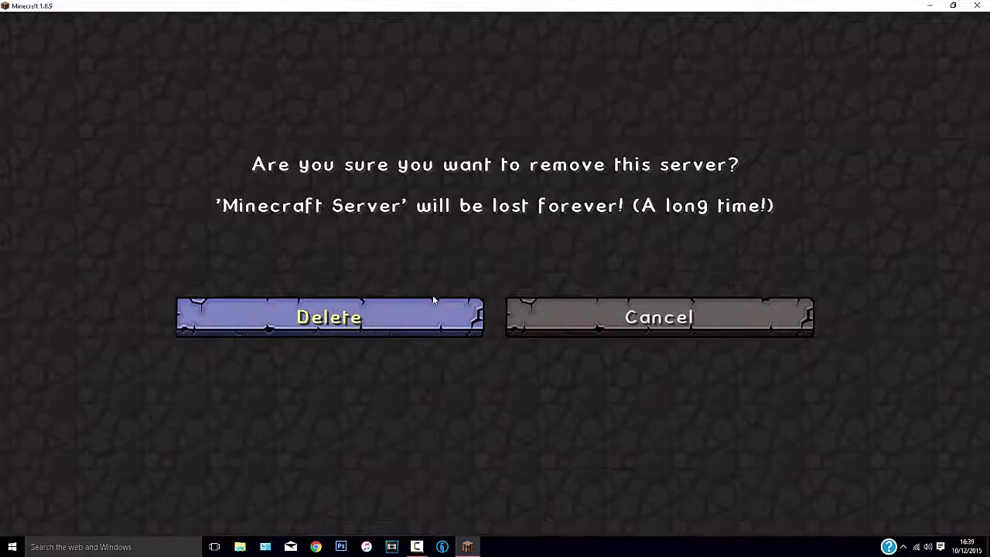
{"action": "left_click", "coordinate": [430, 313]}
{"action": "left_click", "coordinate": [622, 458]}
{"action": "left_click", "coordinate": [513, 265]}
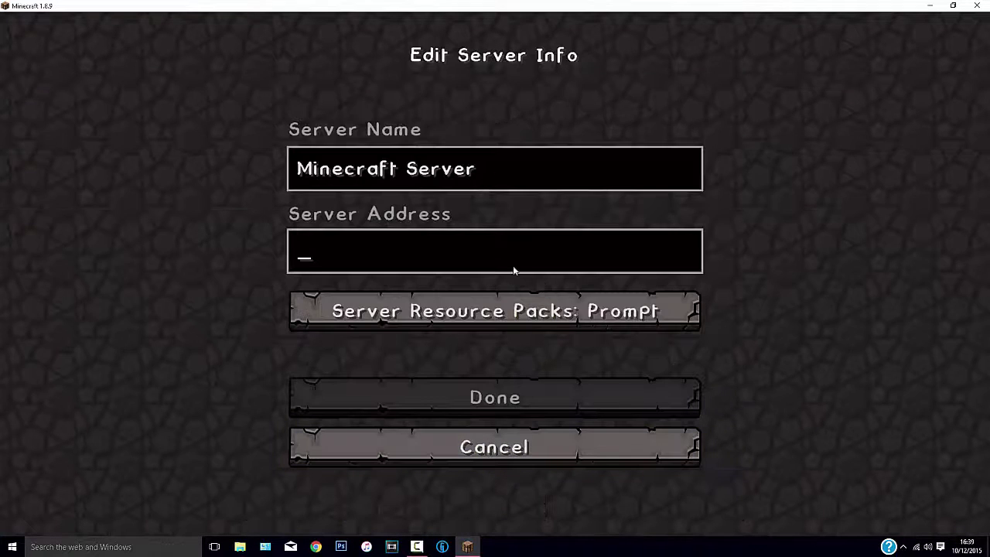
{"action": "type", "text": "hub.vikkcraft.com"}
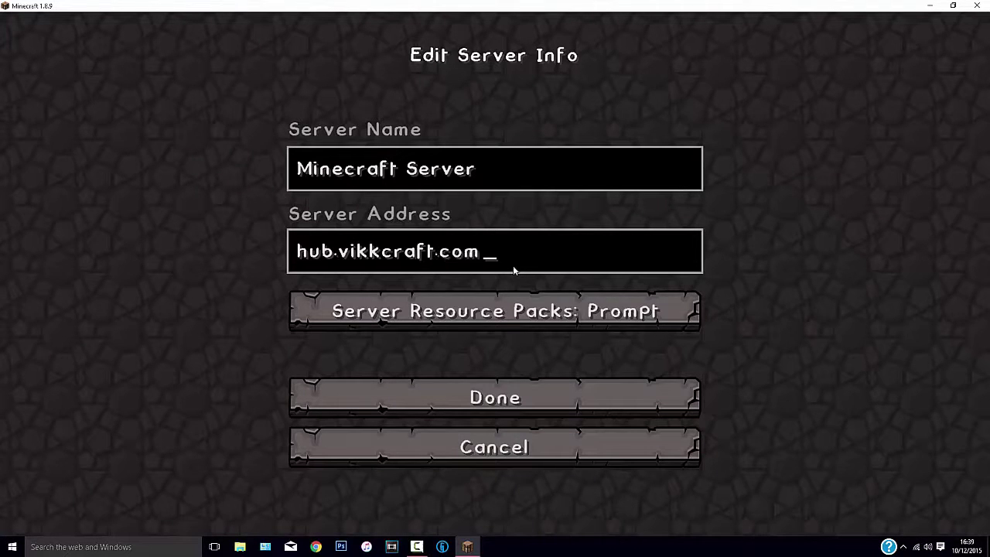
{"action": "key", "text": "Return"}
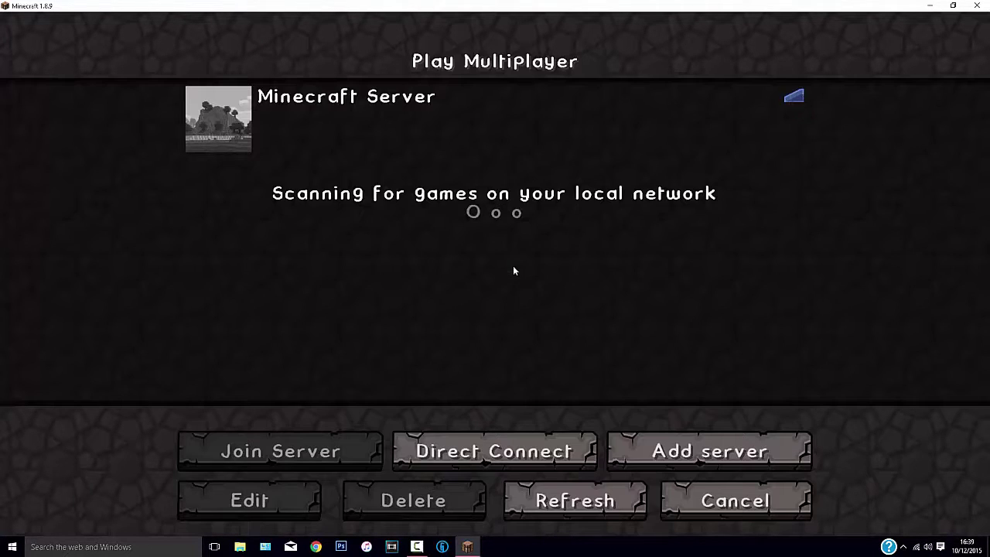
Connect to the VikkCraft server, then pause in the hub and open Options.
{"action": "left_click", "coordinate": [374, 150]}
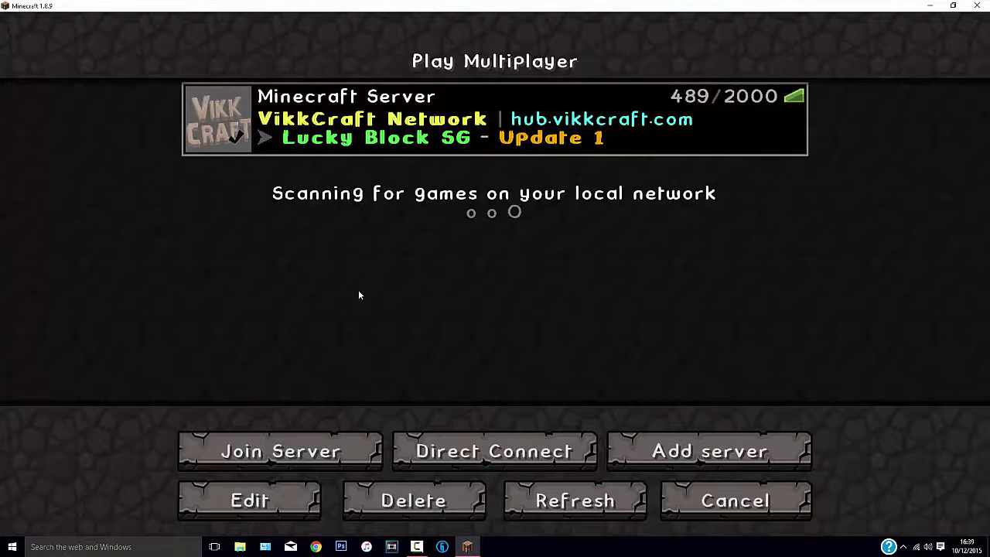
{"action": "left_click", "coordinate": [317, 457]}
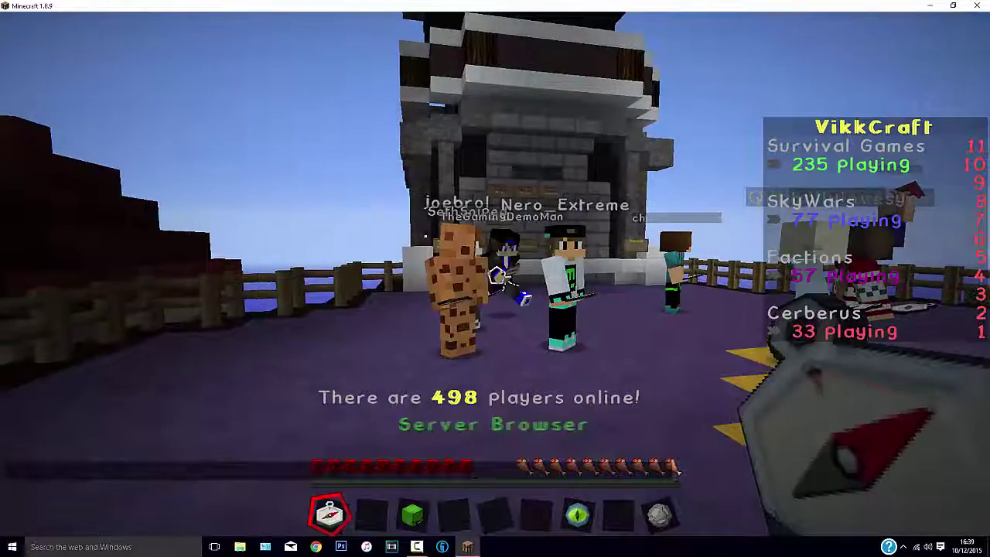
{"action": "key", "text": "Escape"}
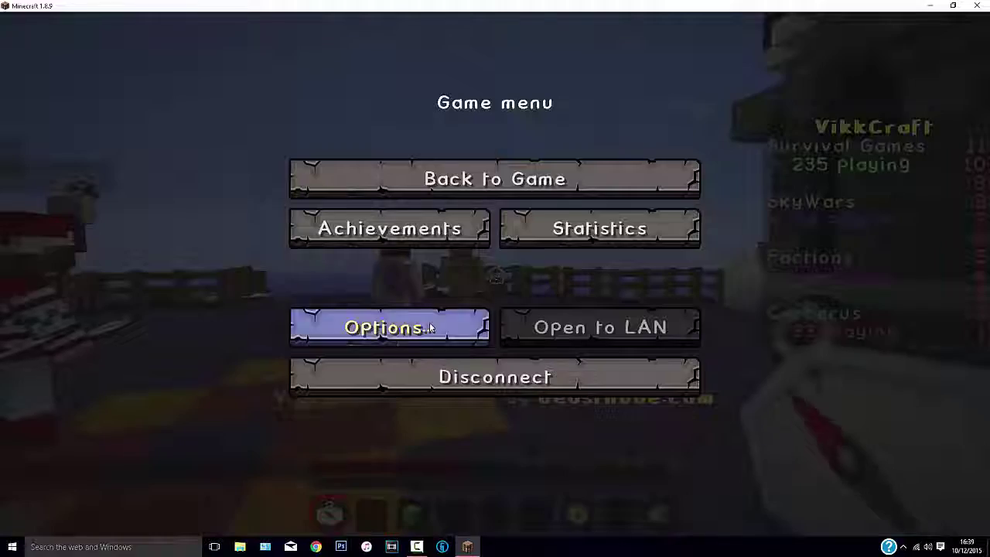
{"action": "left_click", "coordinate": [387, 318]}
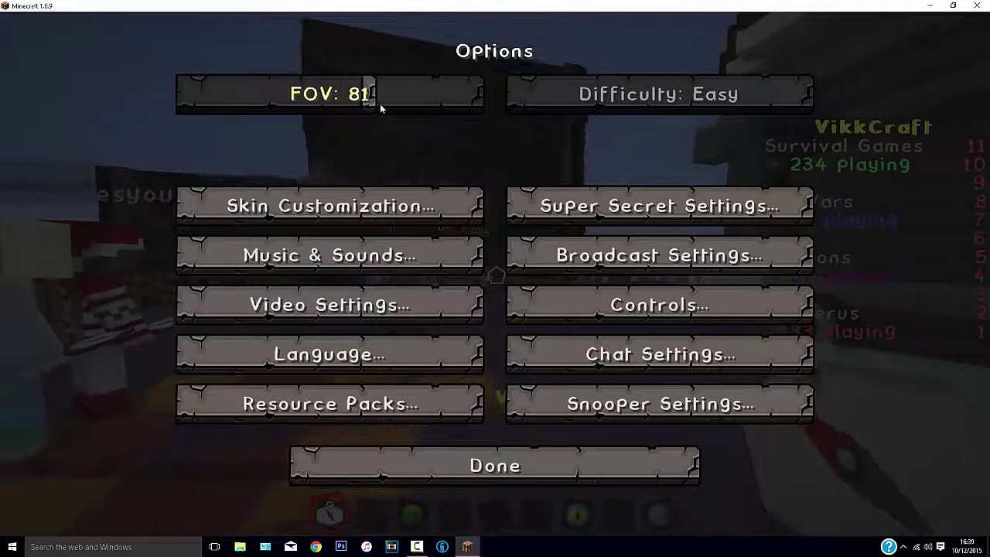